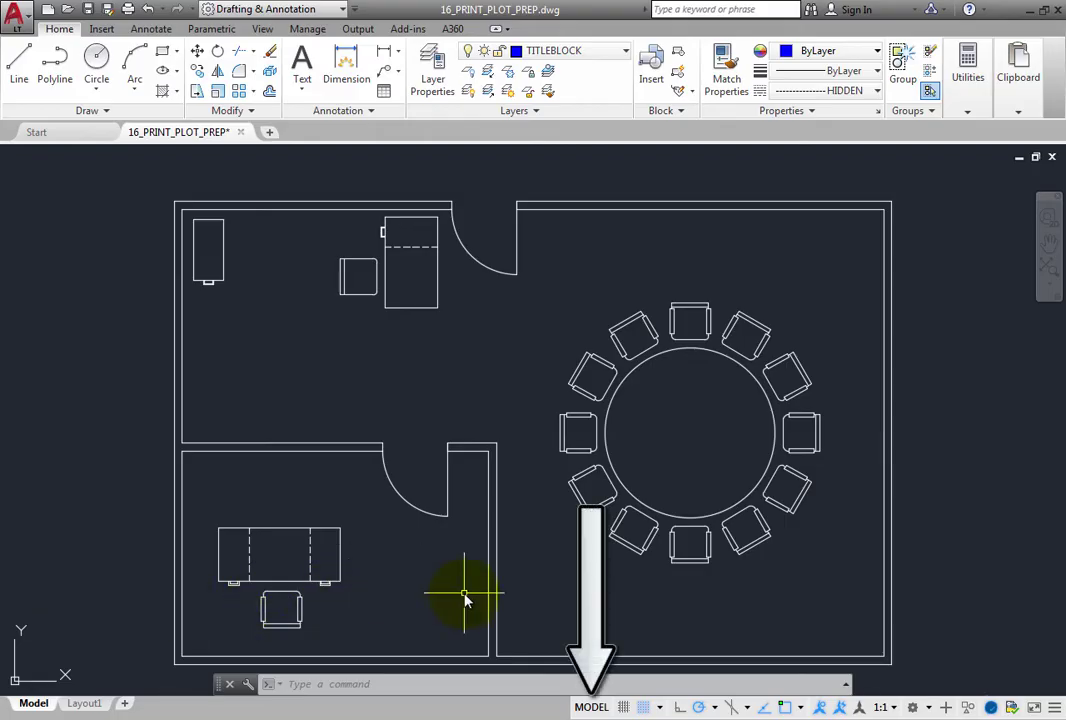
left_click(591, 707)
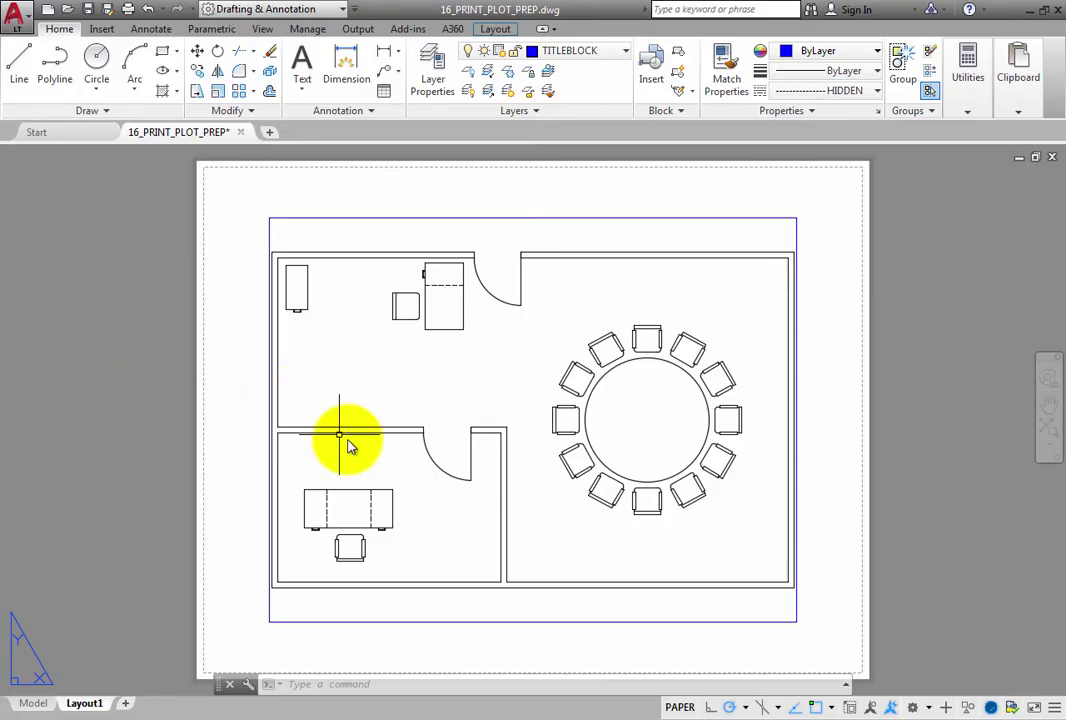
Activate the Layout1 viewport and zoom its floor plan in on the round table, scale 0.037767
left_click(676, 707)
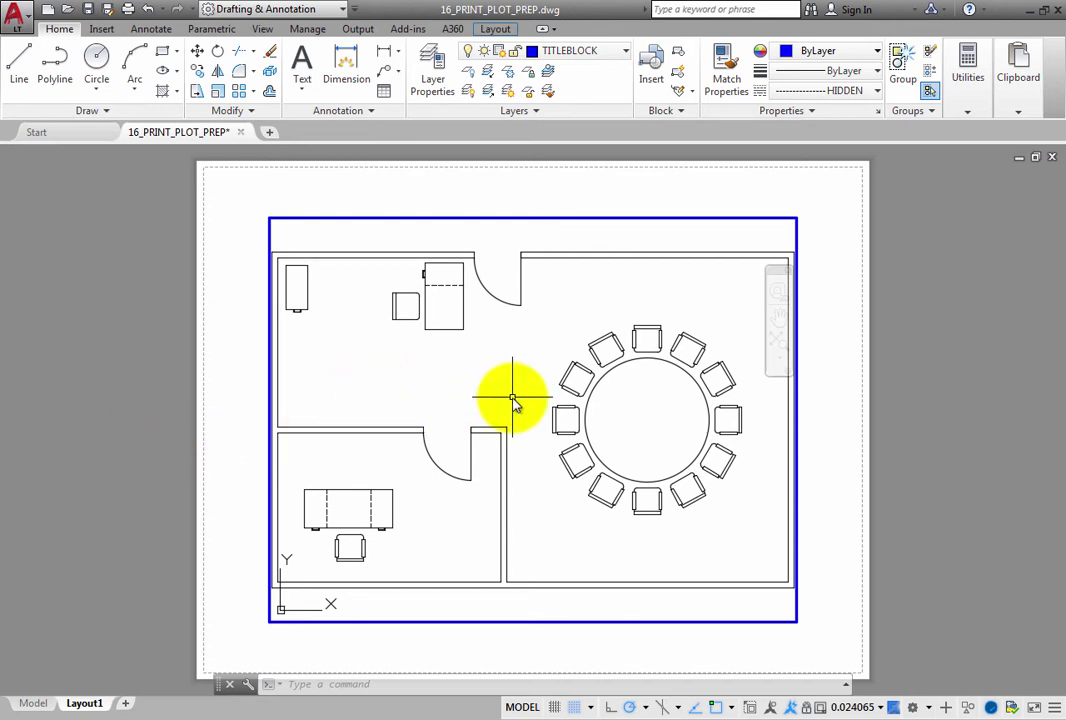
scroll(515, 400, "down", 2)
mouse_move(516, 405)
middle_mouse_down()
mouse_move(459, 381)
mouse_move(443, 332)
mouse_move(419, 431)
mouse_move(633, 554)
mouse_move(740, 485)
mouse_move(676, 328)
mouse_move(535, 370)
mouse_move(541, 388)
middle_mouse_up()
scroll(540, 388, "down", 4)
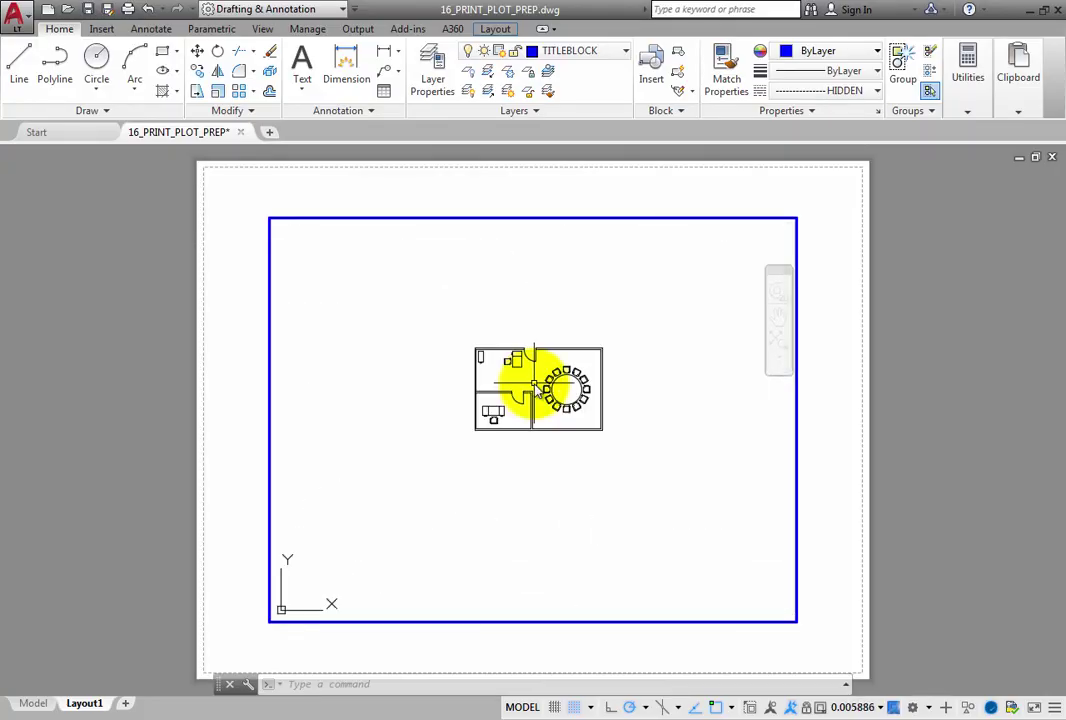
scroll(535, 390, "down", 2)
scroll(535, 390, "up", 6)
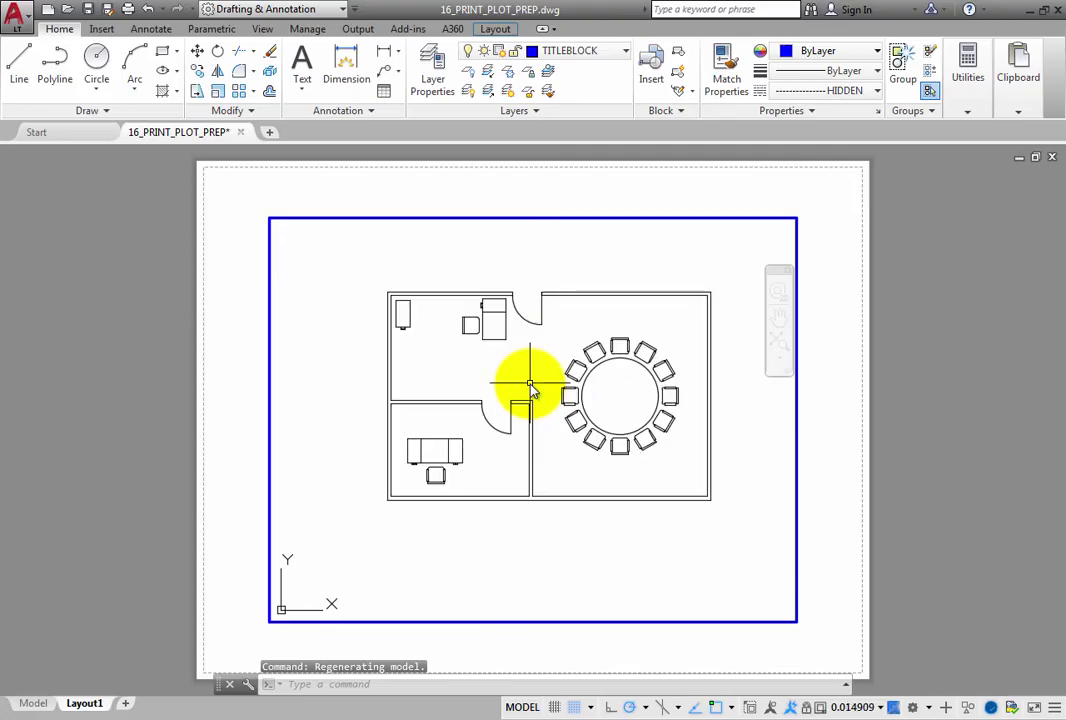
scroll(531, 389, "up", 3)
middle_click_drag(531, 389, 489, 401)
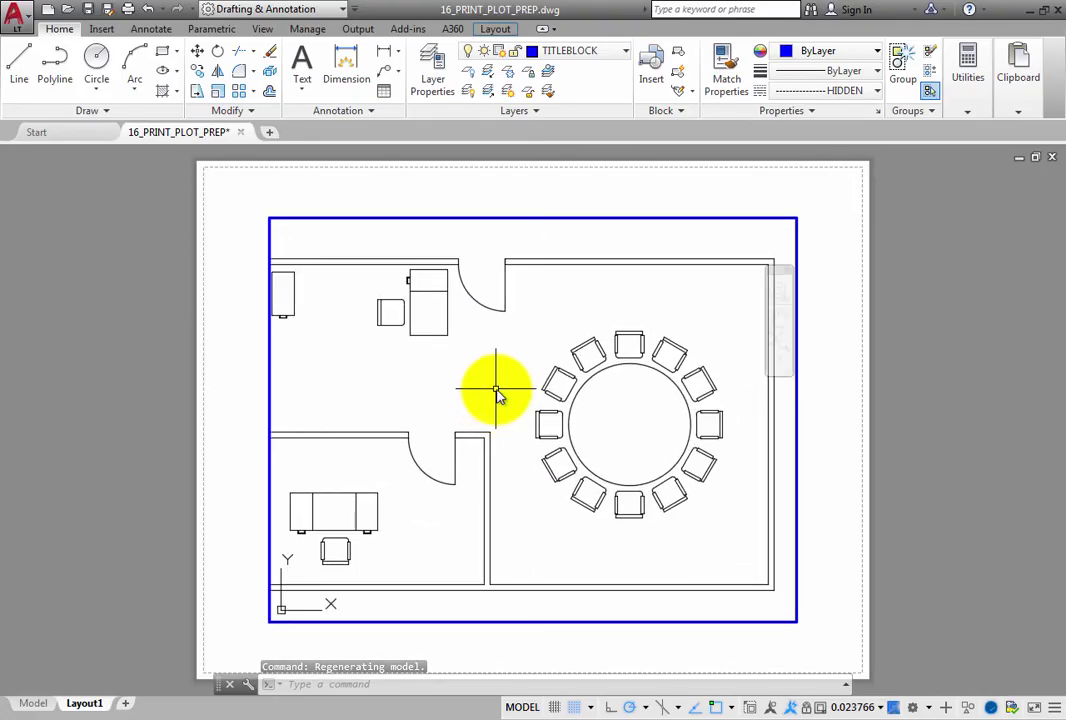
scroll(498, 394, "down", 2)
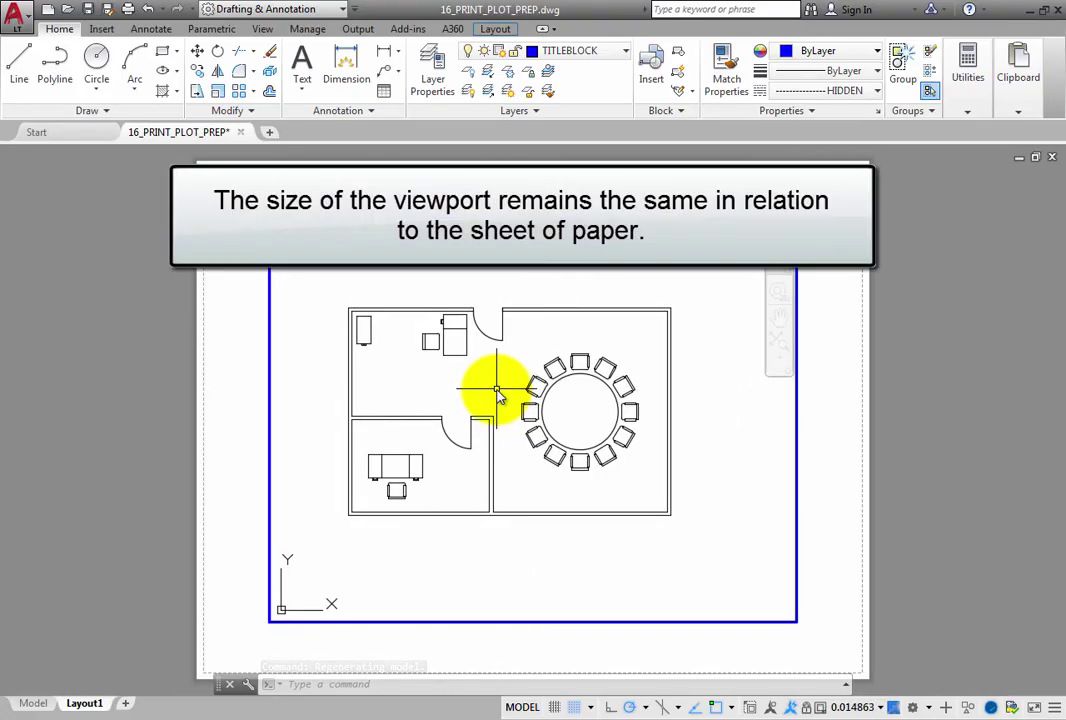
mouse_move(495, 393)
middle_mouse_down()
mouse_move(557, 364)
mouse_move(547, 338)
mouse_move(455, 371)
mouse_move(507, 449)
mouse_move(580, 385)
mouse_move(538, 364)
middle_mouse_up()
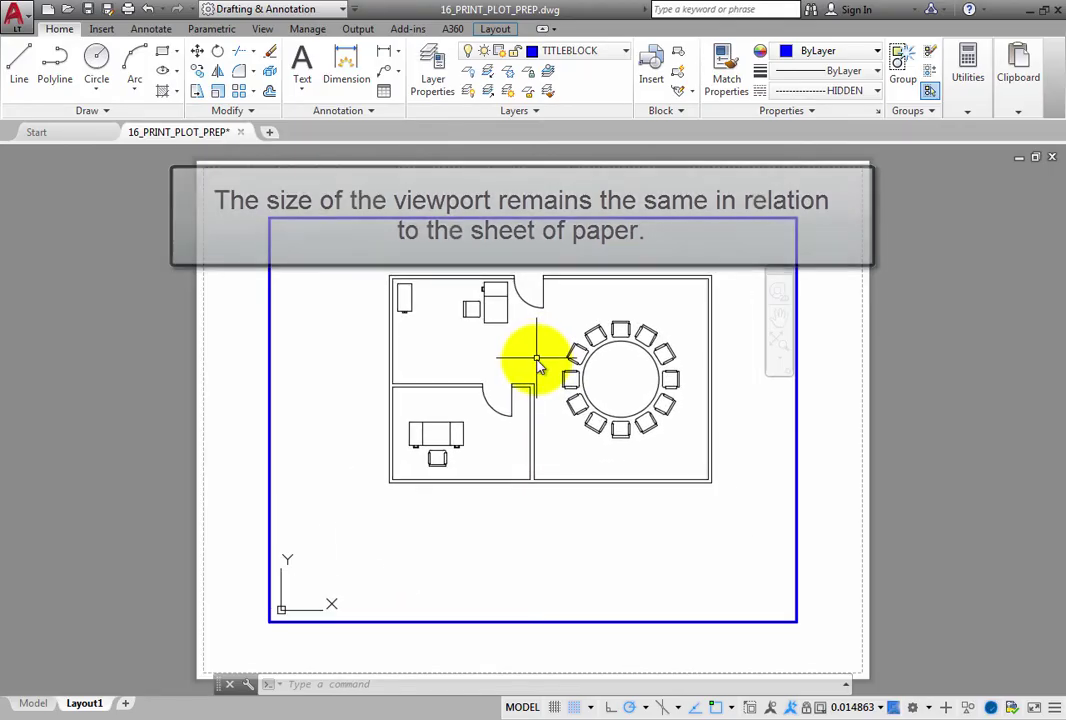
scroll(633, 385, "up", 4)
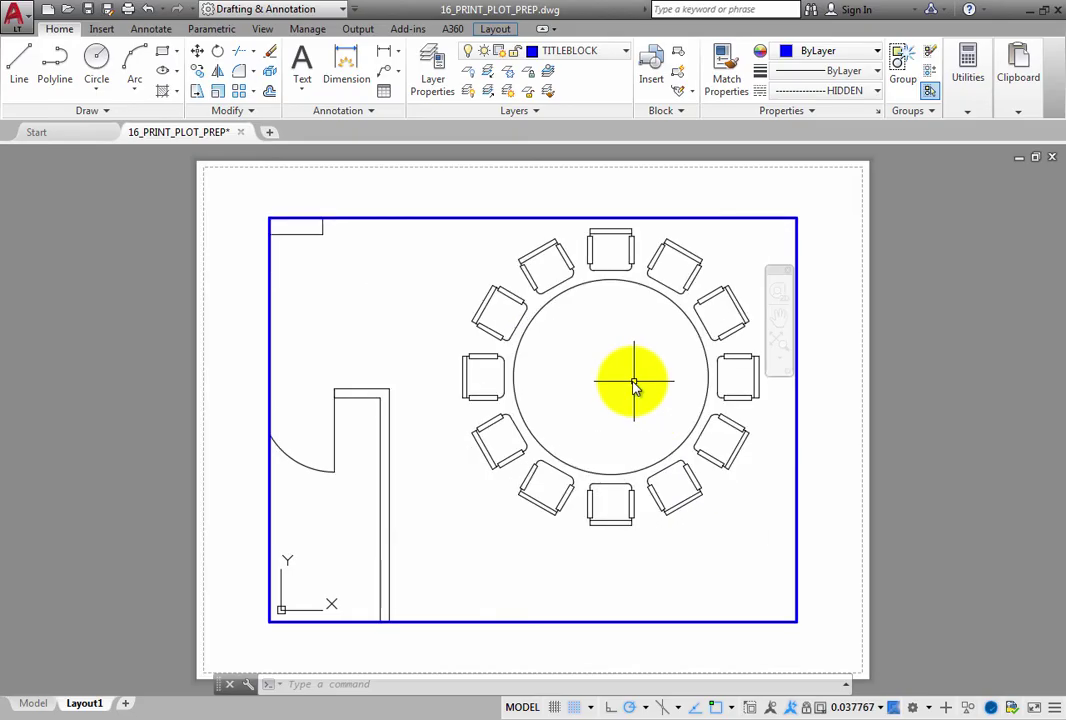
Zoom the viewport out to the whole floor plan, switch to paper space, and recentre the sheet
scroll(633, 385, "down", 4)
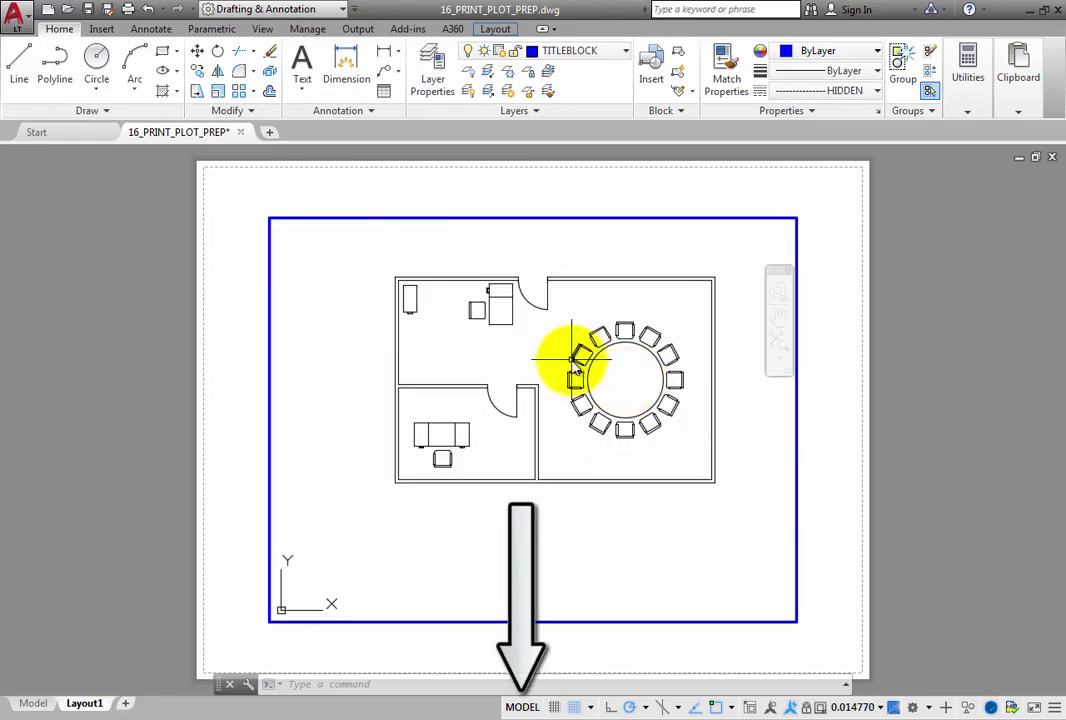
left_click(519, 707)
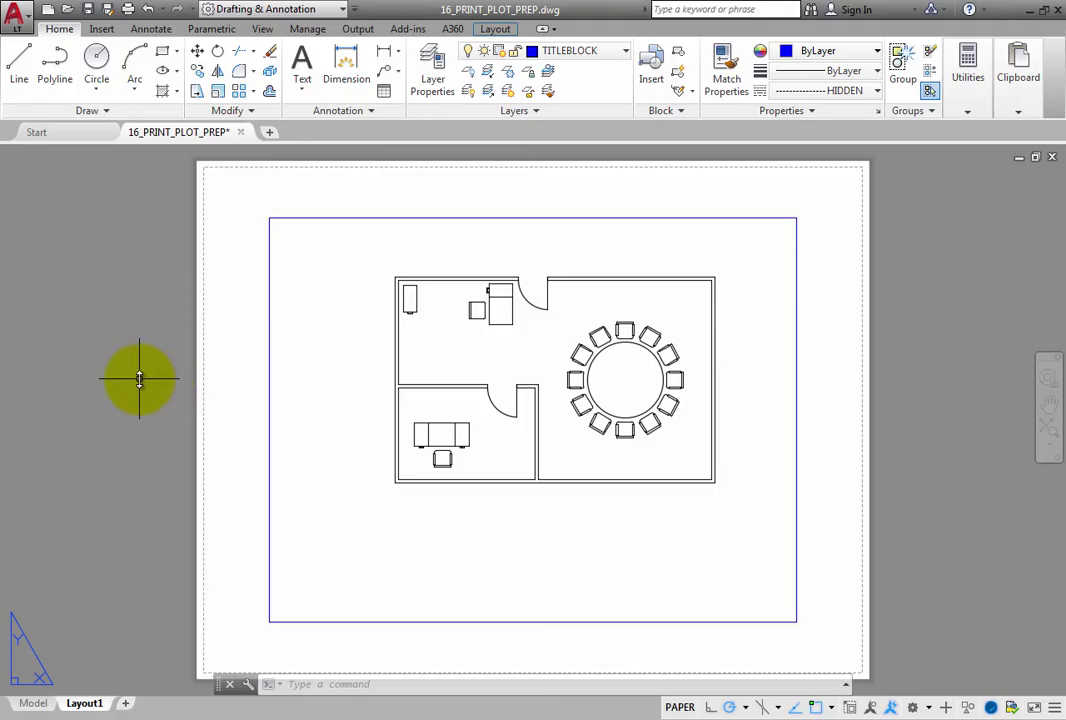
scroll(139, 379, "down", 2)
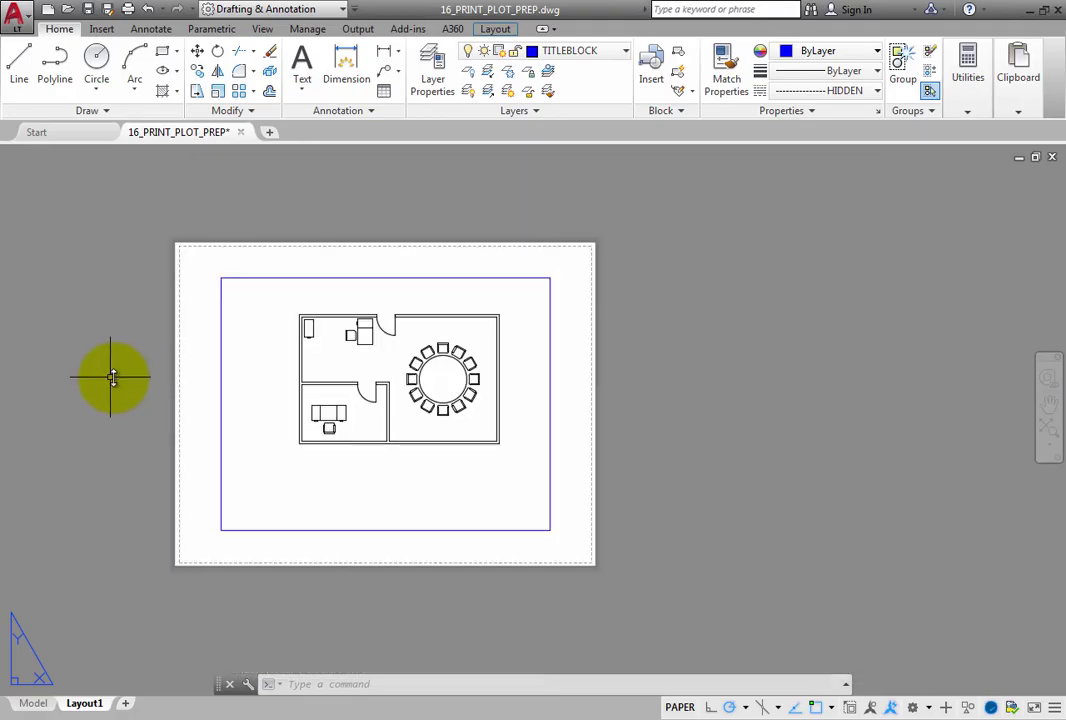
middle_click_drag(112, 376, 232, 329)
scroll(245, 356, "down", 3)
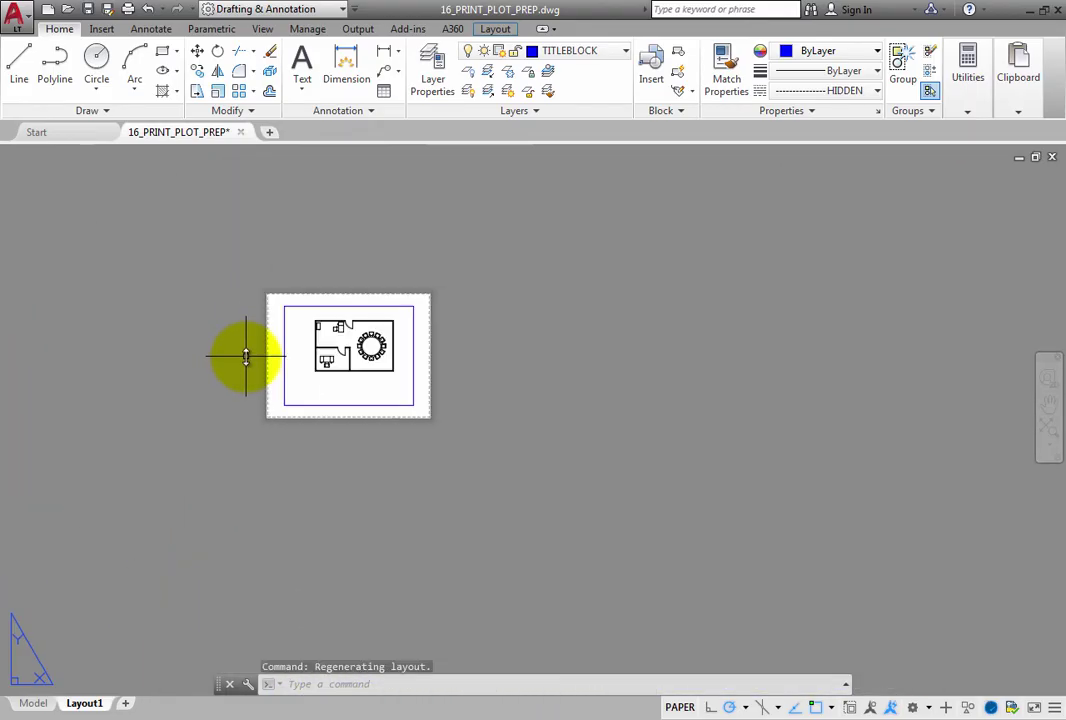
scroll(245, 356, "up", 3)
scroll(245, 356, "up", 2)
middle_click_drag(245, 357, 140, 409)
Activate the viewport, nudge the floor plan down slightly, then deactivate it back to paper space
left_click(334, 392)
double_click(334, 392)
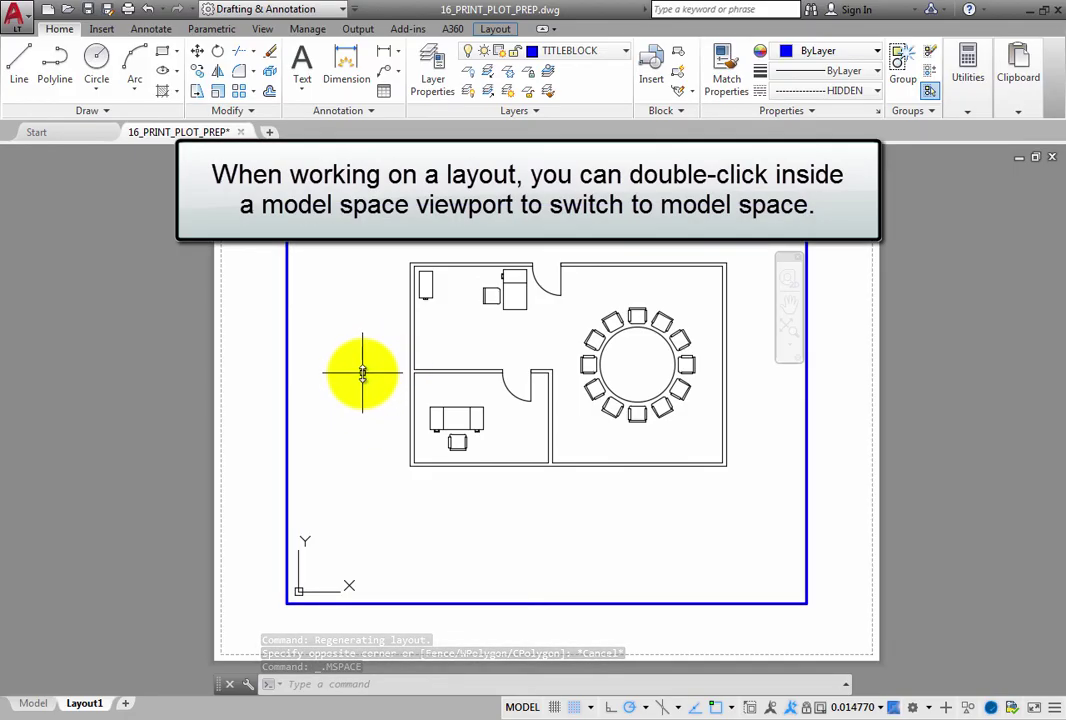
mouse_move(362, 373)
middle_mouse_down()
mouse_move(350, 409)
mouse_move(375, 498)
mouse_move(428, 452)
mouse_move(385, 328)
mouse_move(262, 352)
mouse_move(378, 399)
mouse_move(340, 394)
middle_mouse_up()
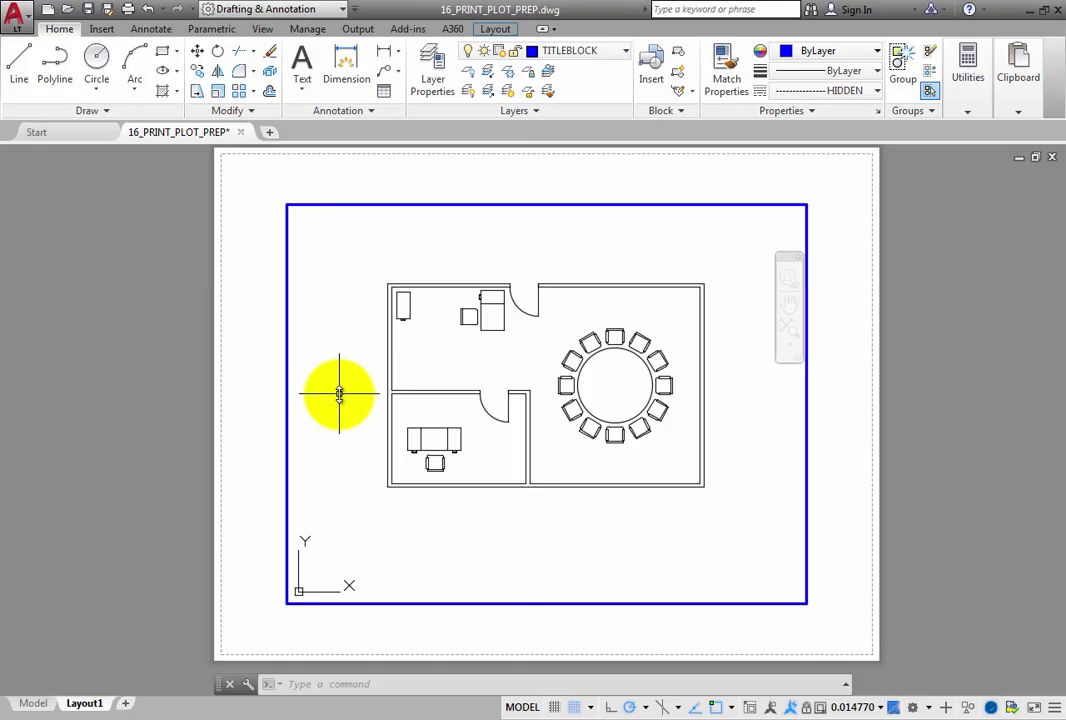
double_click(250, 418)
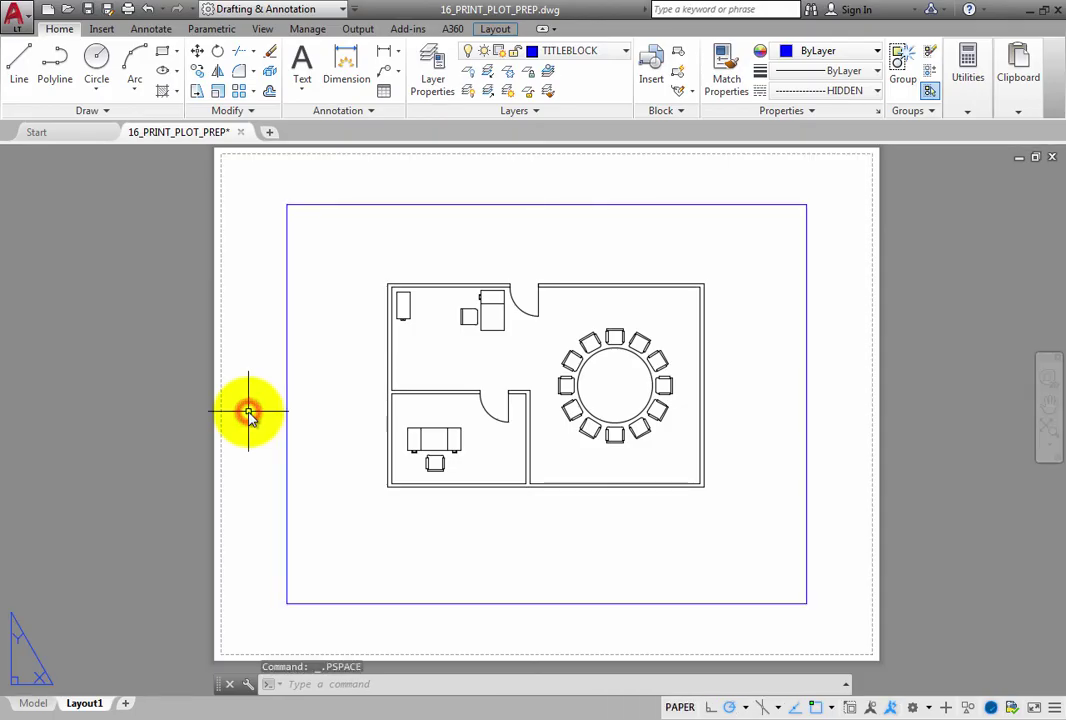
Activate the viewport and erase the five chairs below the round table with a window selection
middle_click_drag(250, 418, 219, 428)
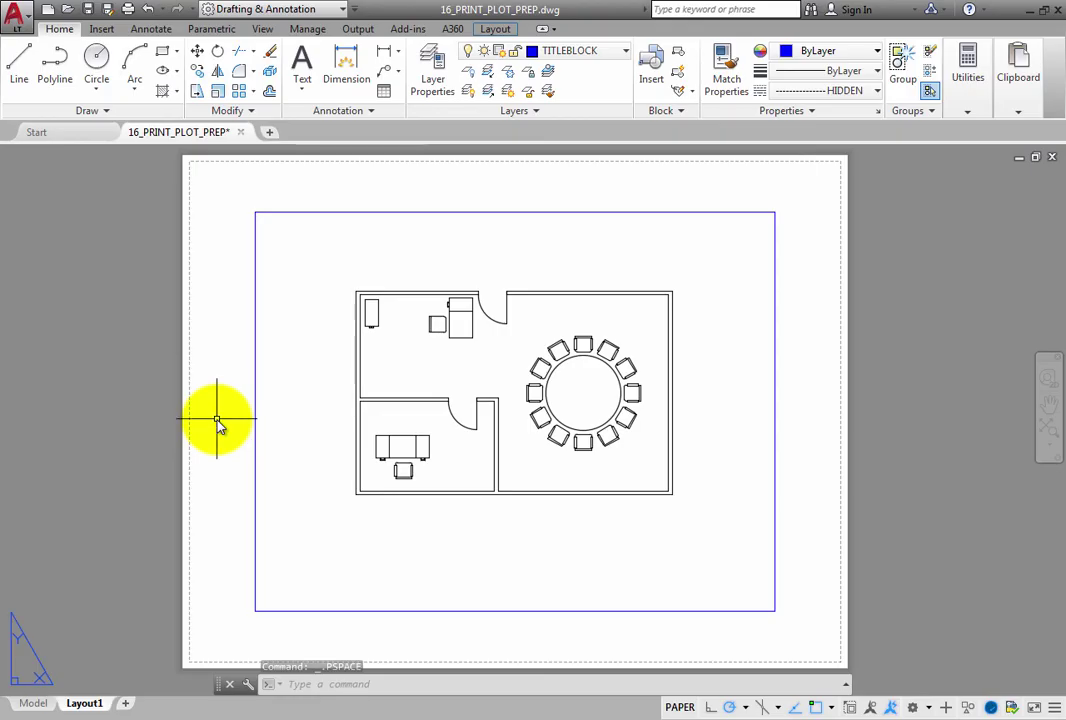
double_click(306, 442)
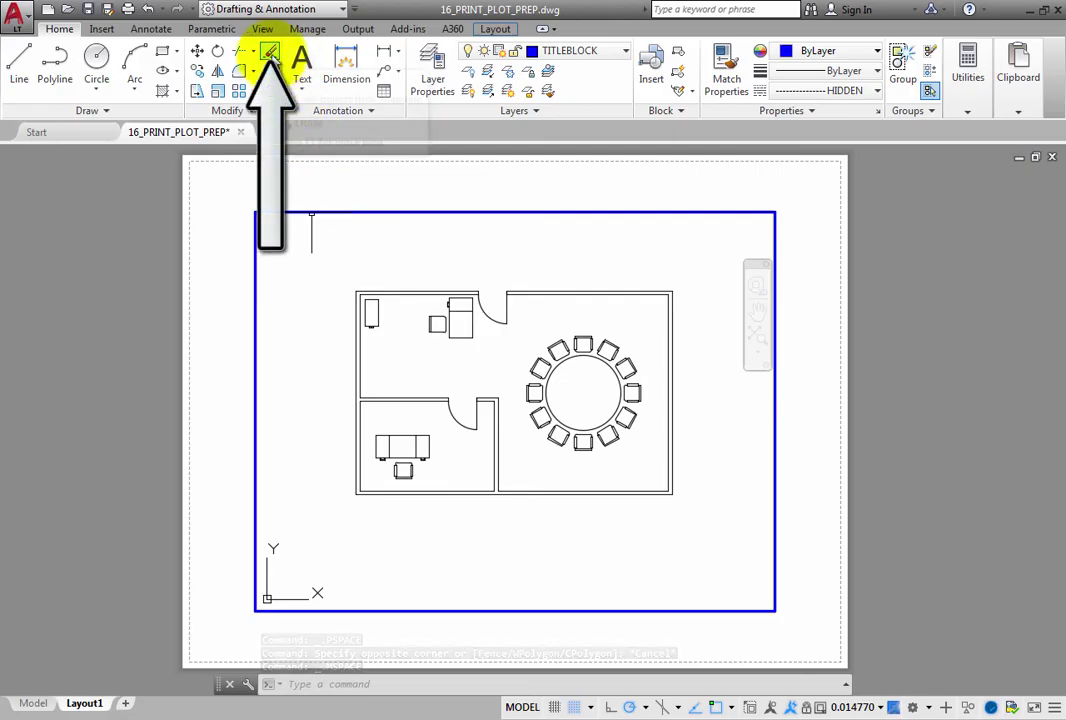
left_click(270, 53)
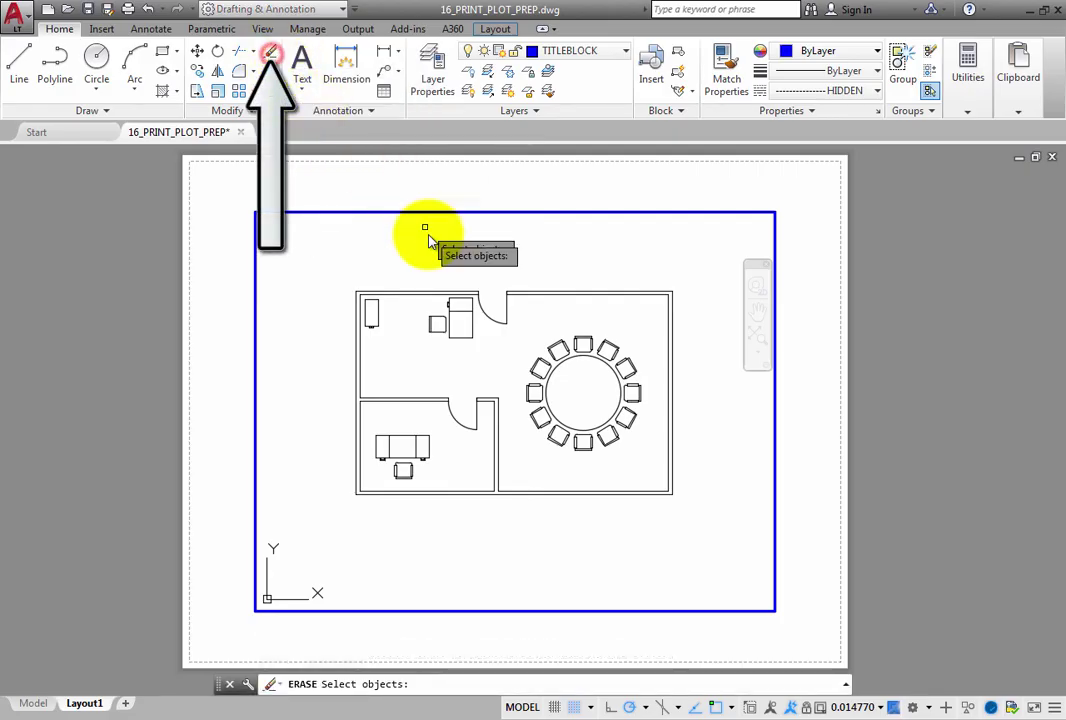
left_click(521, 474)
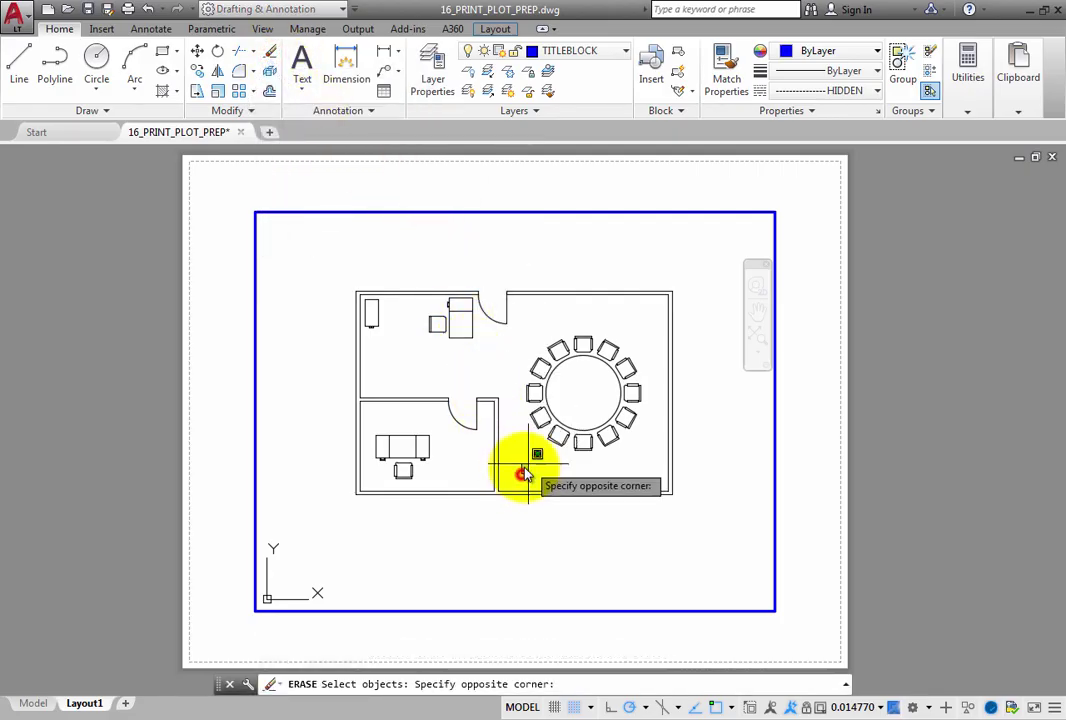
left_click(645, 405)
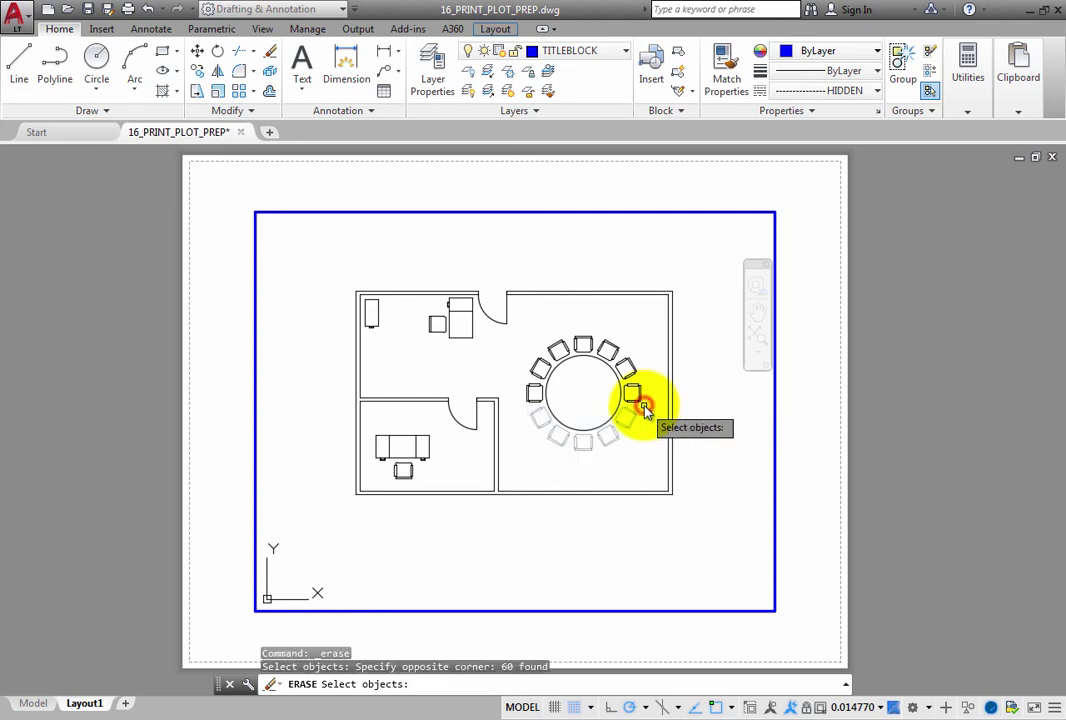
key("Return")
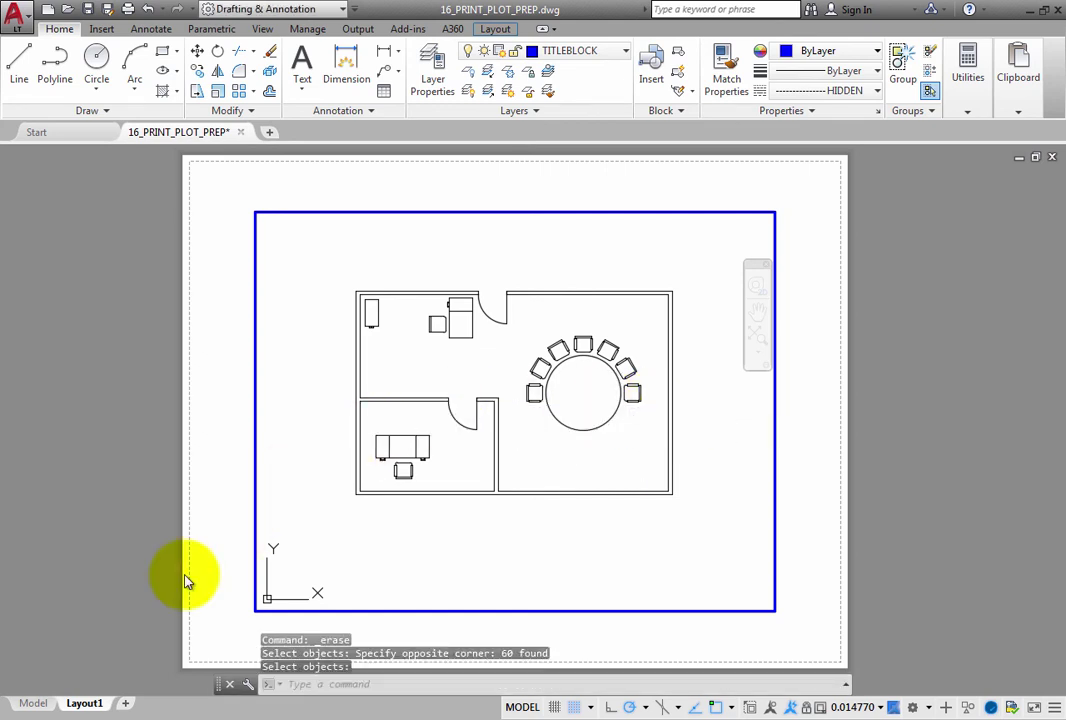
View the floor plan on the Model tab, where the lower chairs are also gone
left_click(32, 703)
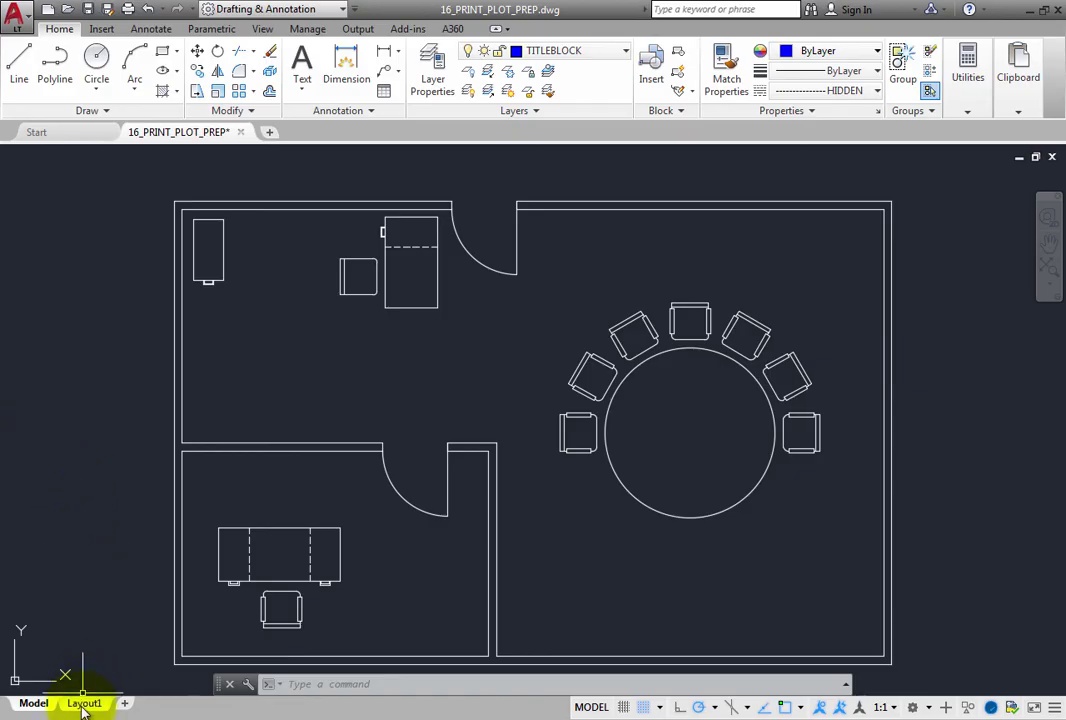
mouse_move(84, 705)
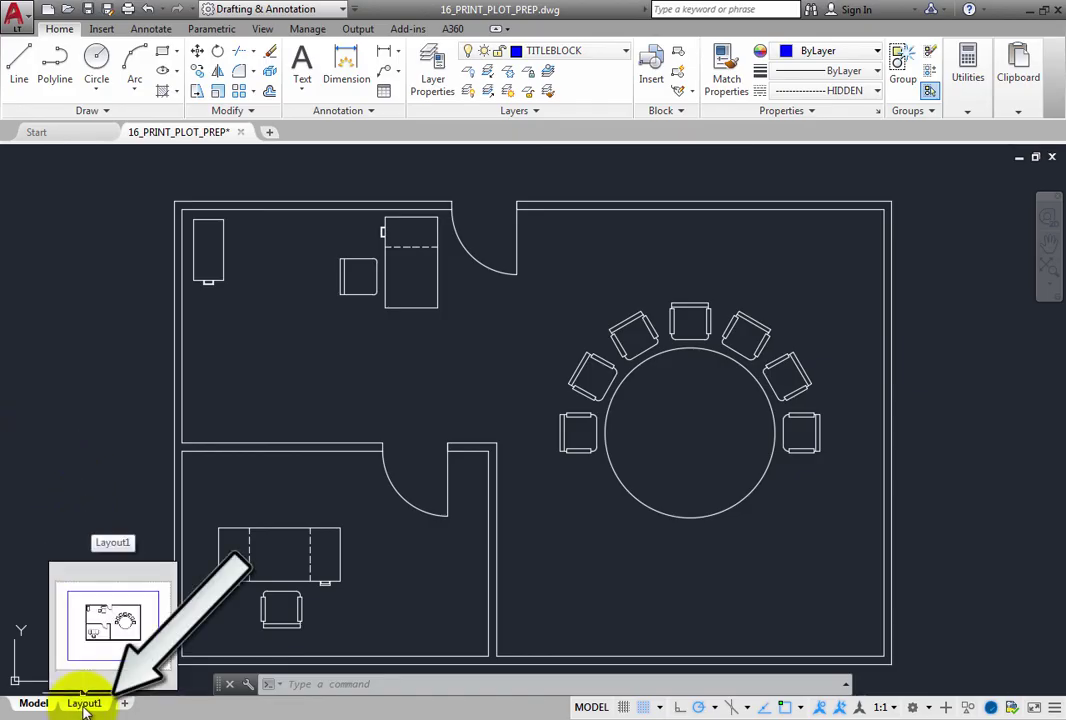
Revisit Layout1, toggle its viewport to paper space and back, then return to the Model tab
left_click(84, 705)
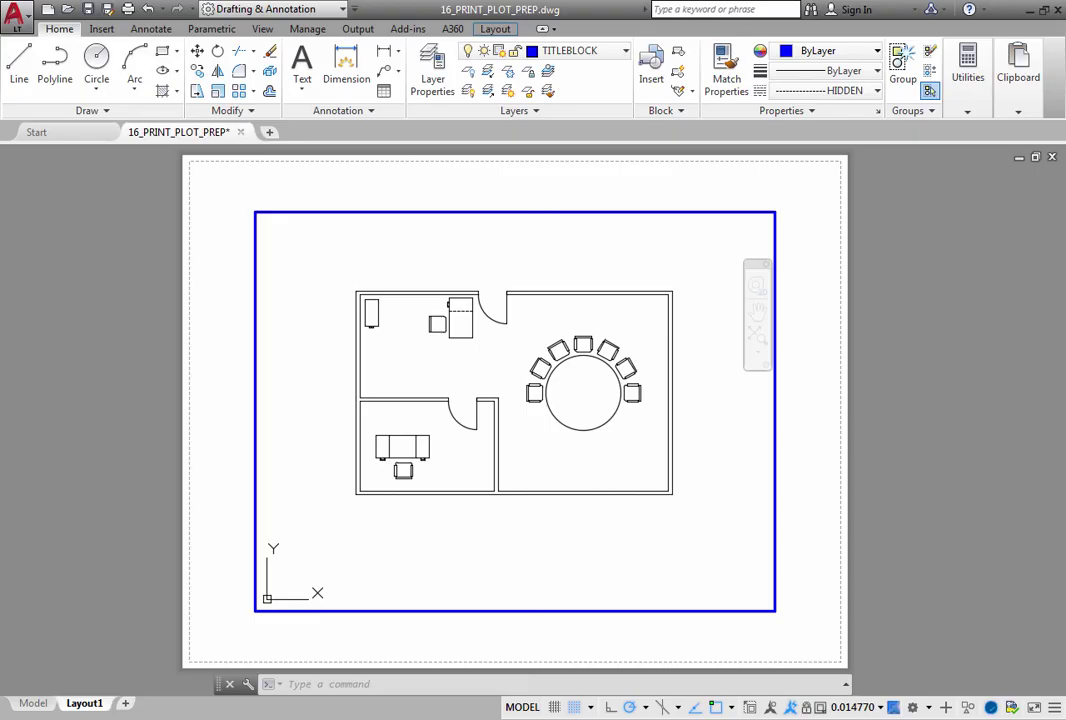
double_click(133, 399)
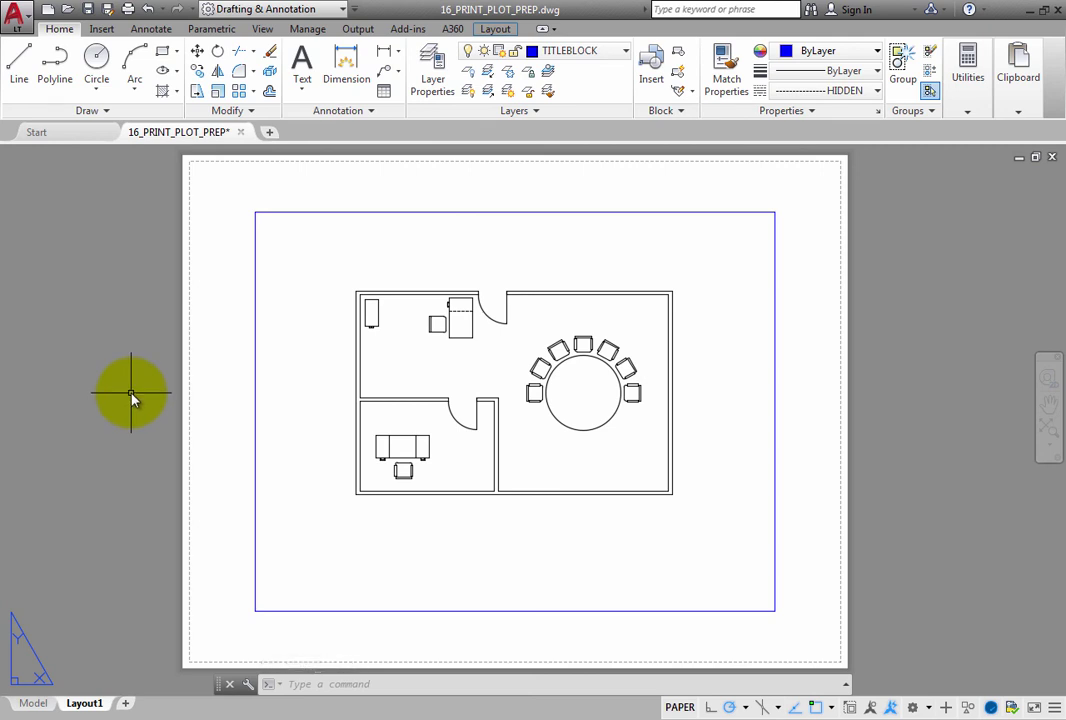
left_click(298, 518)
left_click(298, 518)
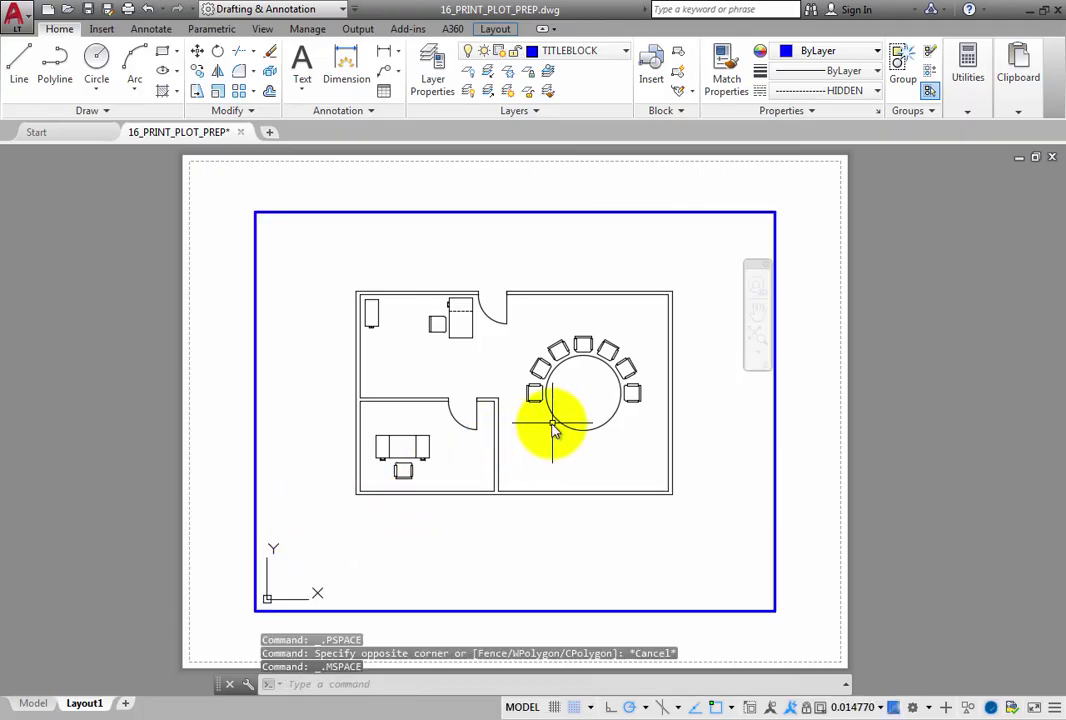
mouse_move(554, 428)
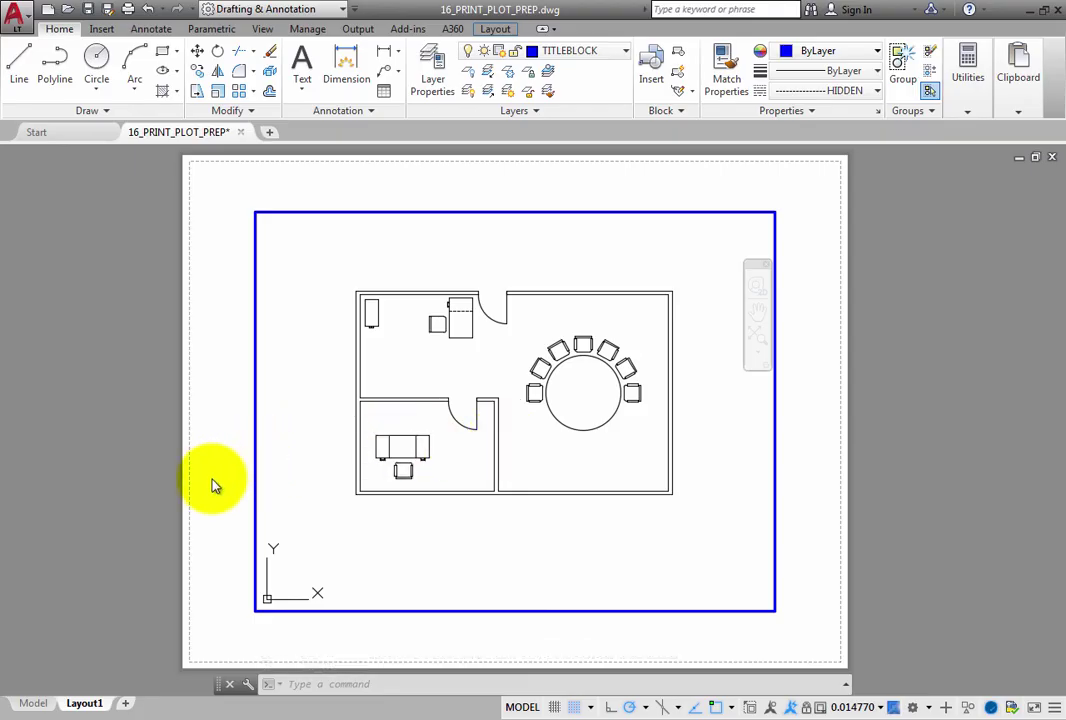
left_click(40, 704)
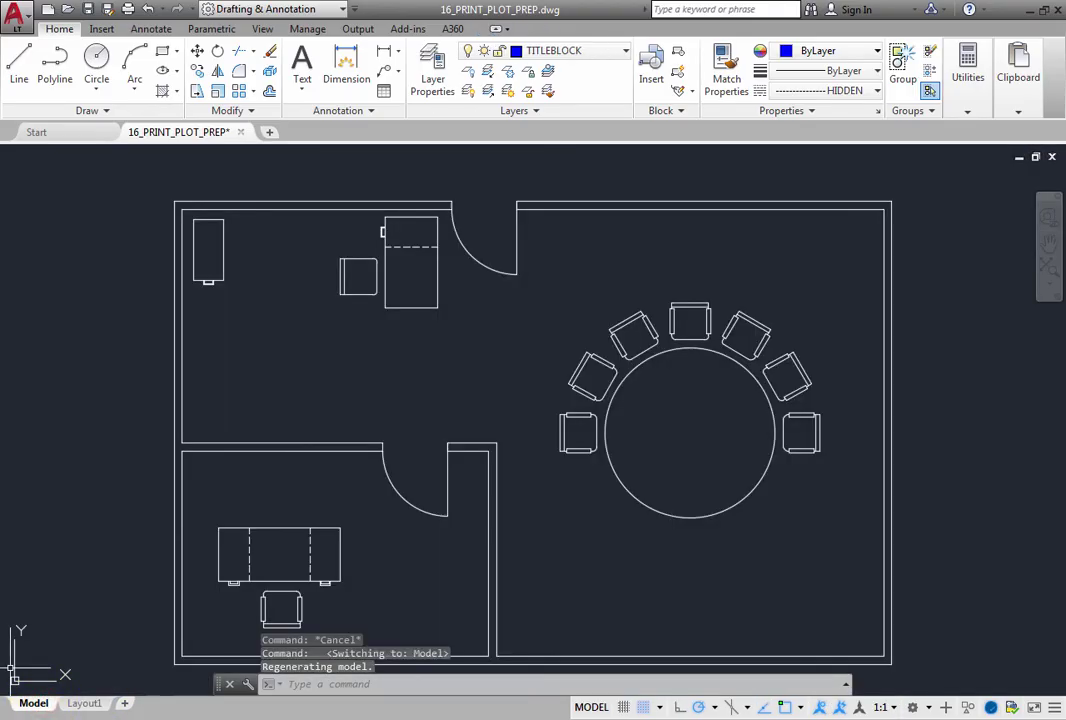